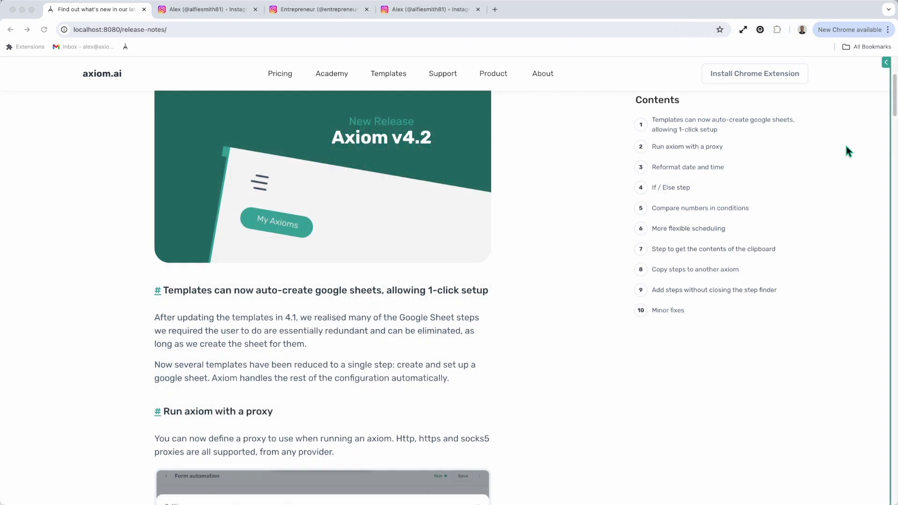
Set up the Social Media 'DM Instagram users and like their newest post' template with a new Google Sheet
click(219, 9)
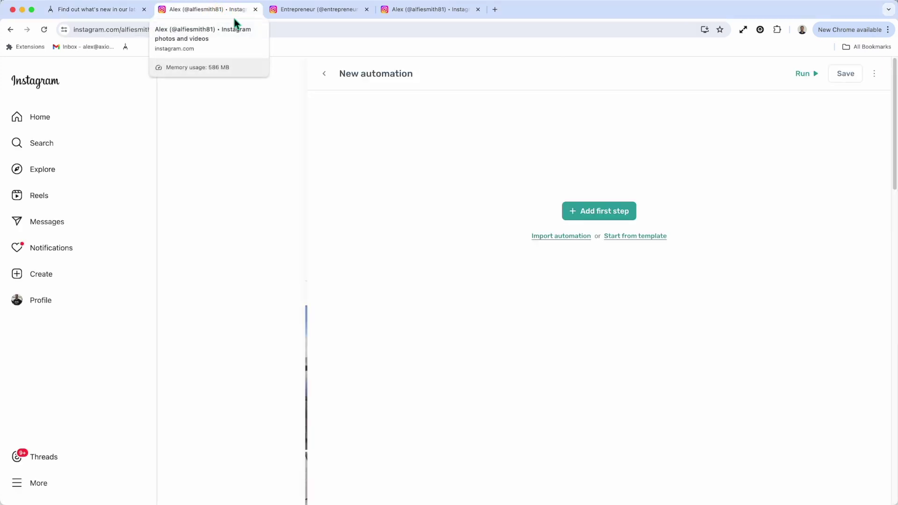
click(632, 236)
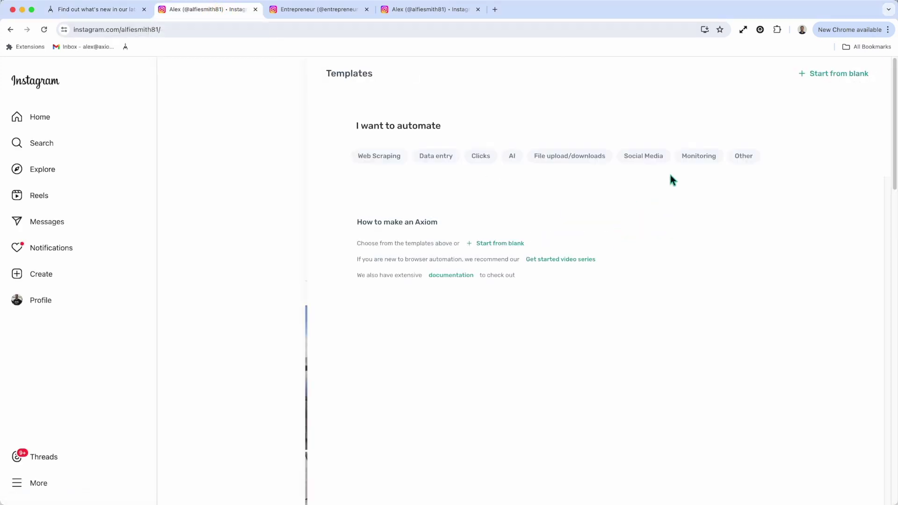
click(657, 160)
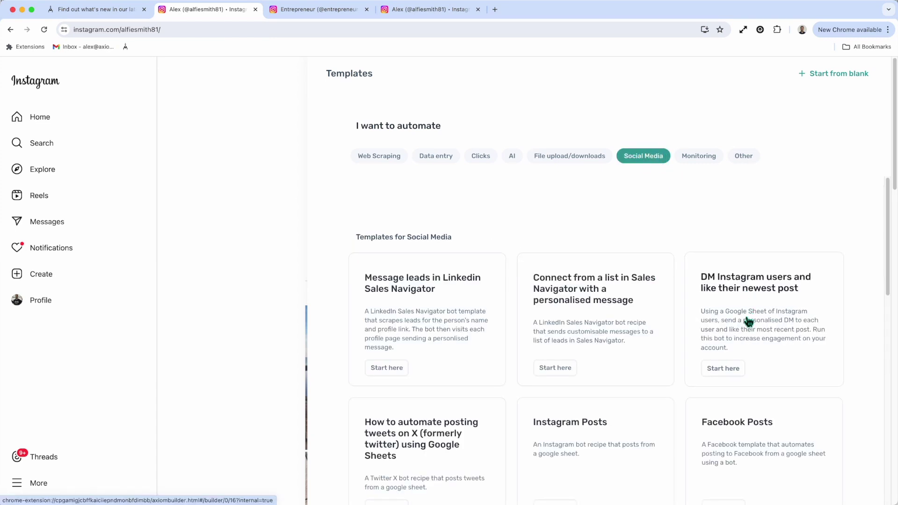
click(775, 329)
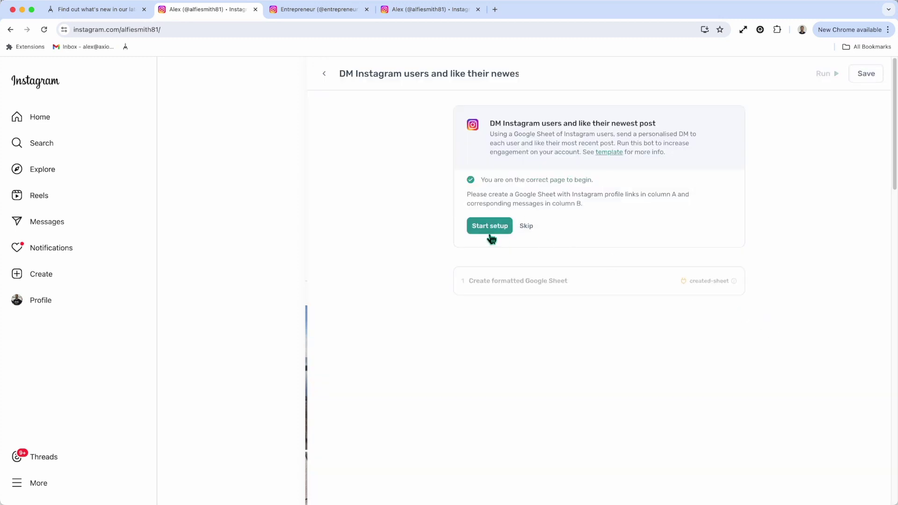
click(490, 229)
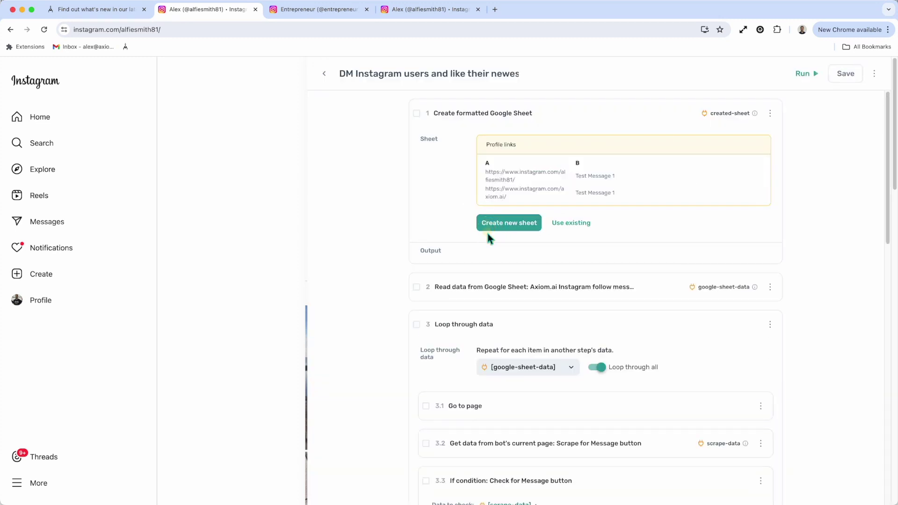
click(511, 233)
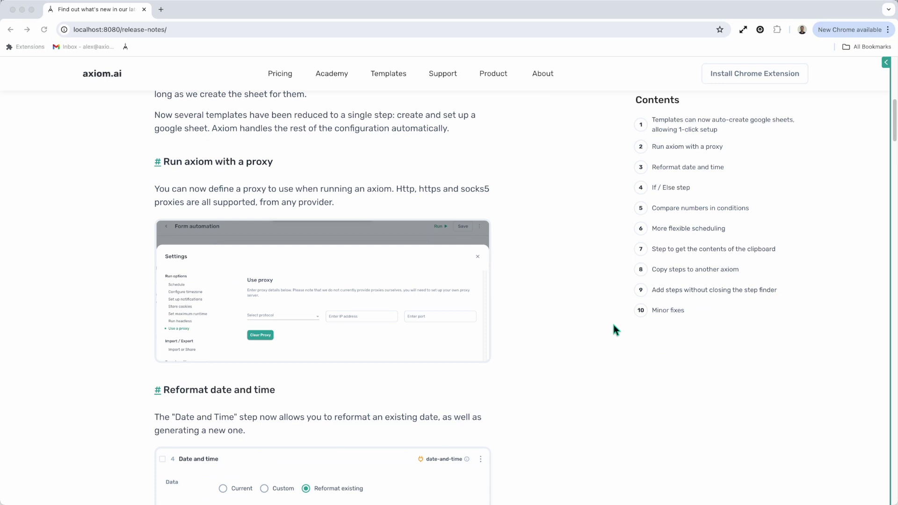
Show the automation's 'Use a proxy' settings, then collapse the builder to read the release notes
click(864, 218)
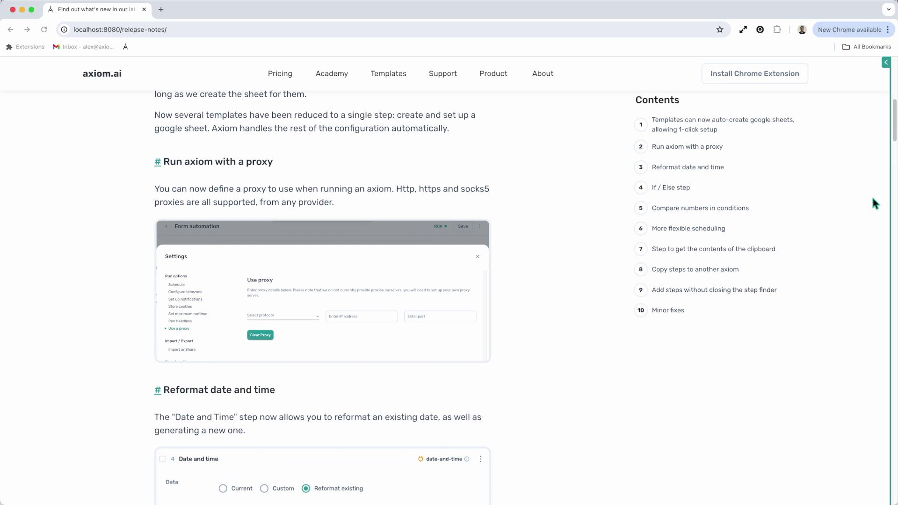
click(886, 63)
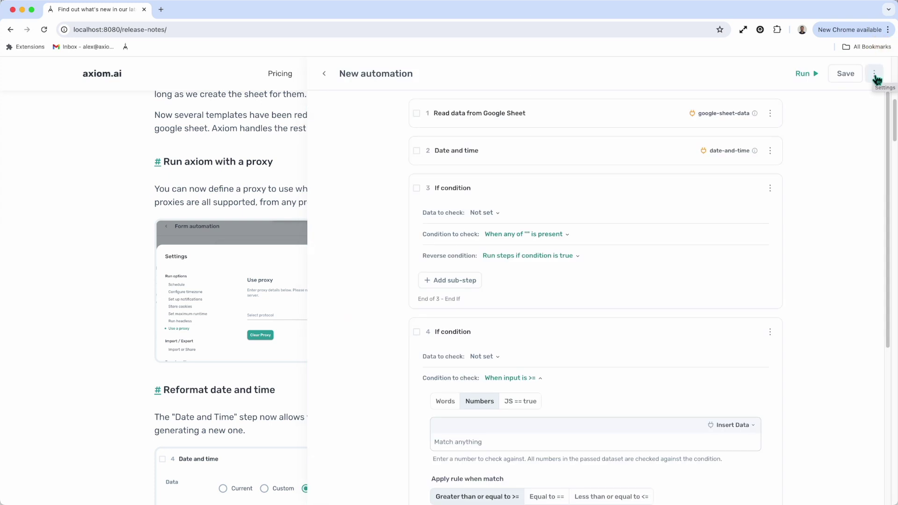
click(875, 75)
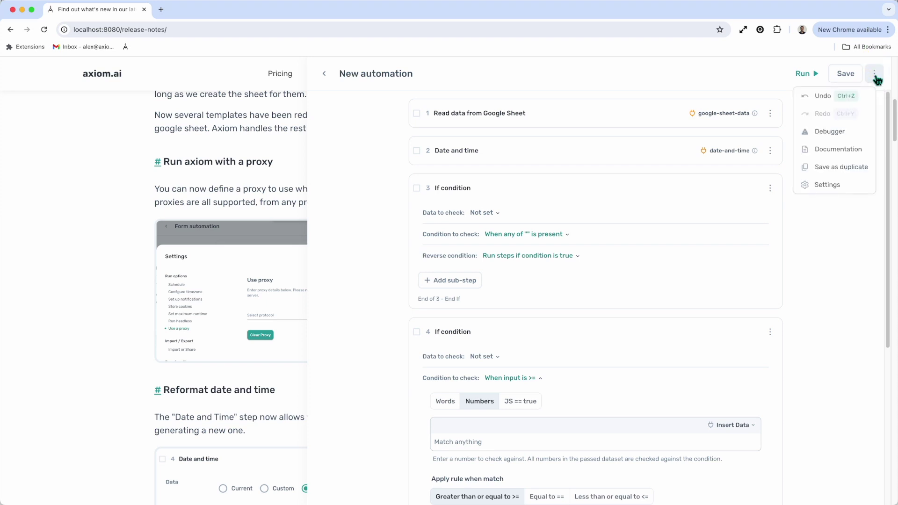
click(849, 184)
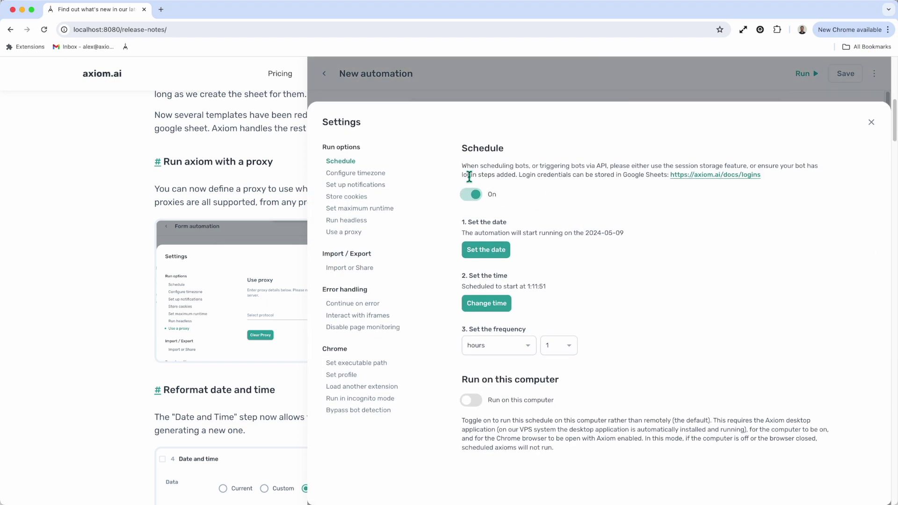
click(351, 234)
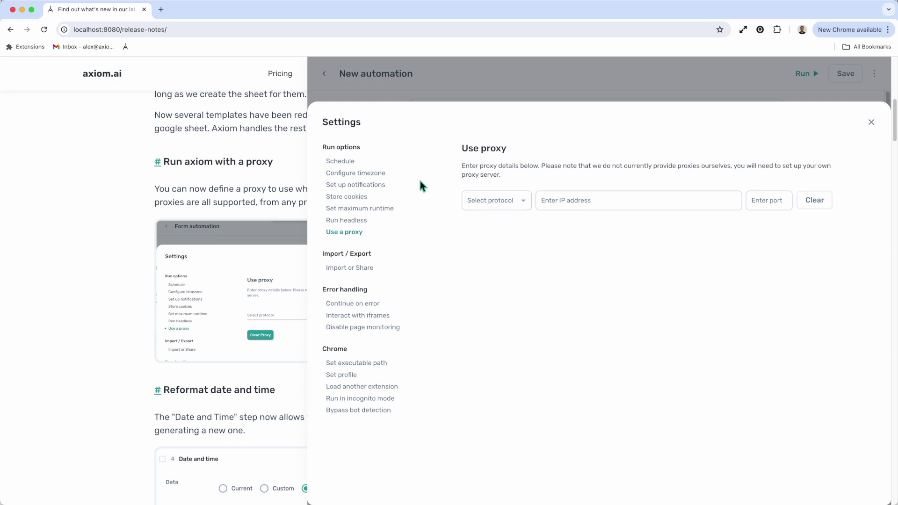
mouse_move(309, 84)
click(302, 62)
Bring the automation builder back and close its Settings
scroll(357, 351, down, 5)
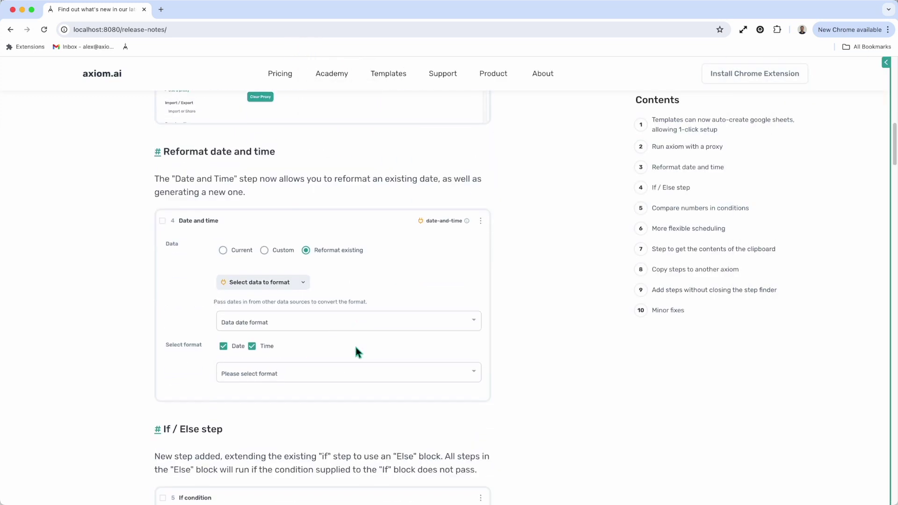
click(885, 69)
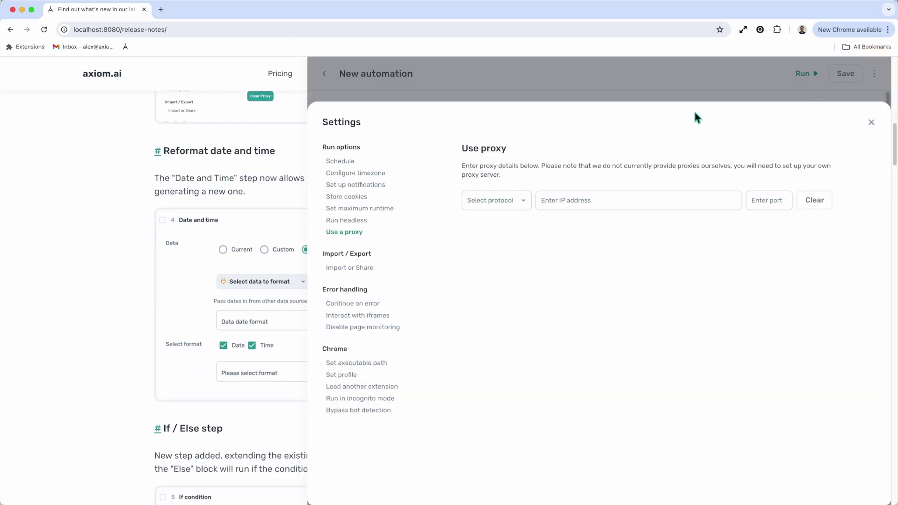
click(871, 123)
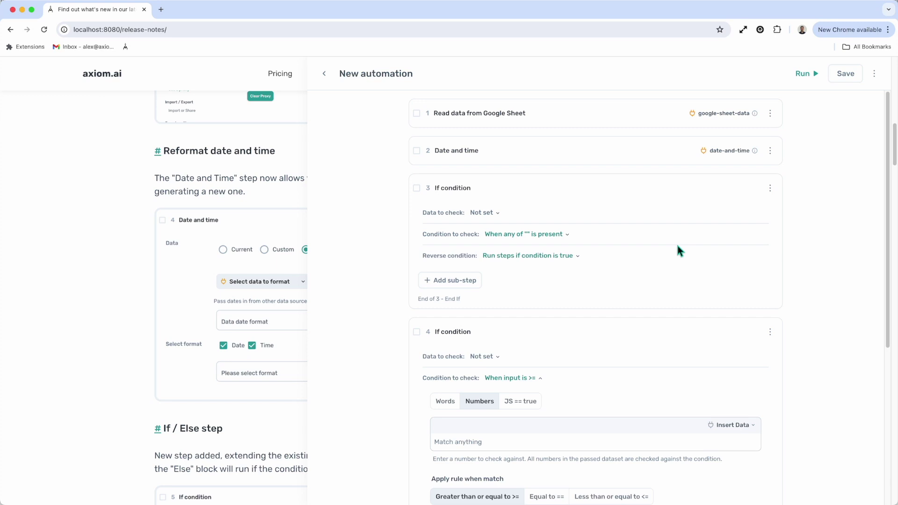
Review the Date and time step's Reformat existing option and its input date formats, then collapse it
click(558, 150)
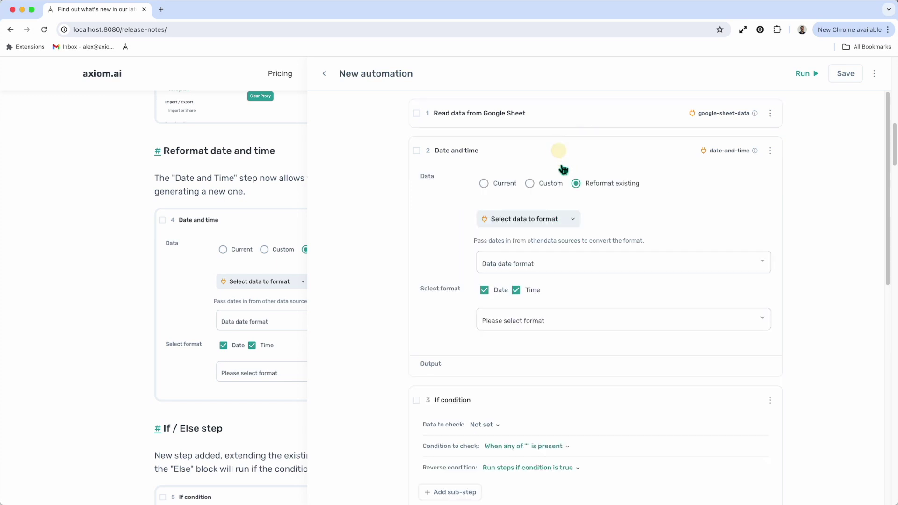
click(577, 185)
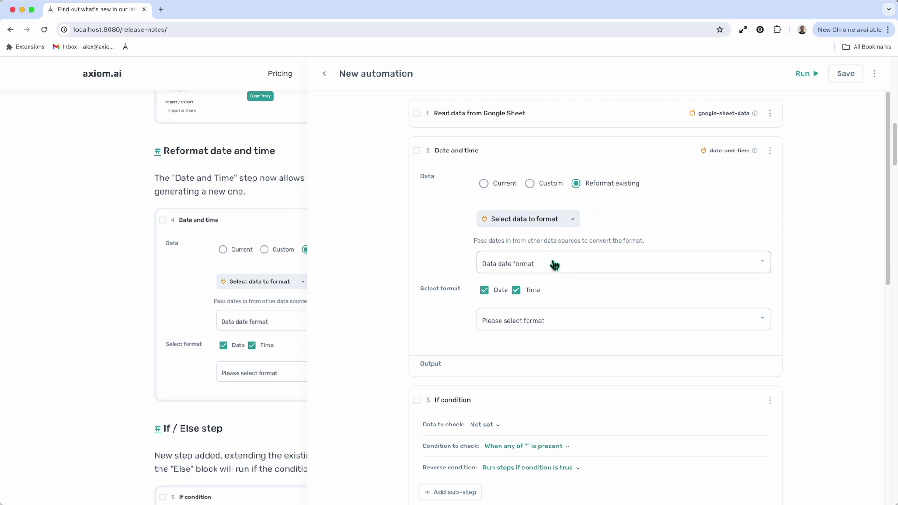
click(555, 265)
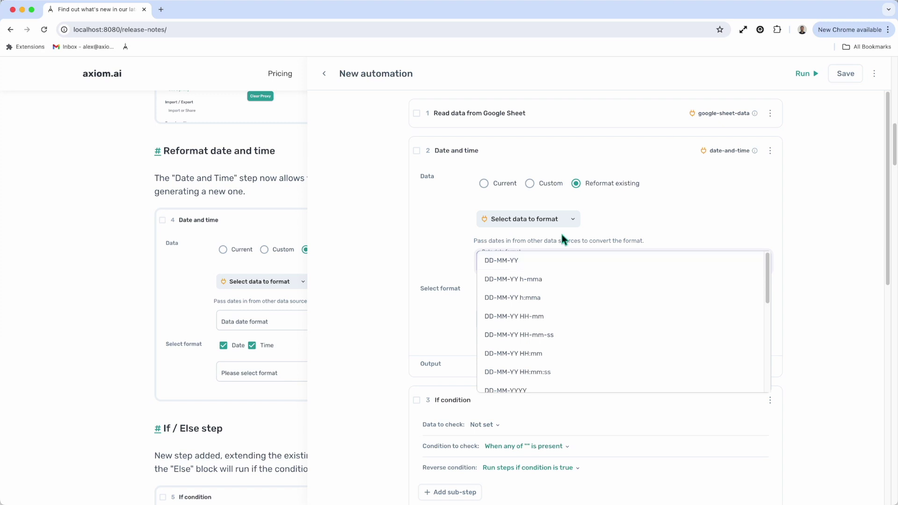
click(607, 151)
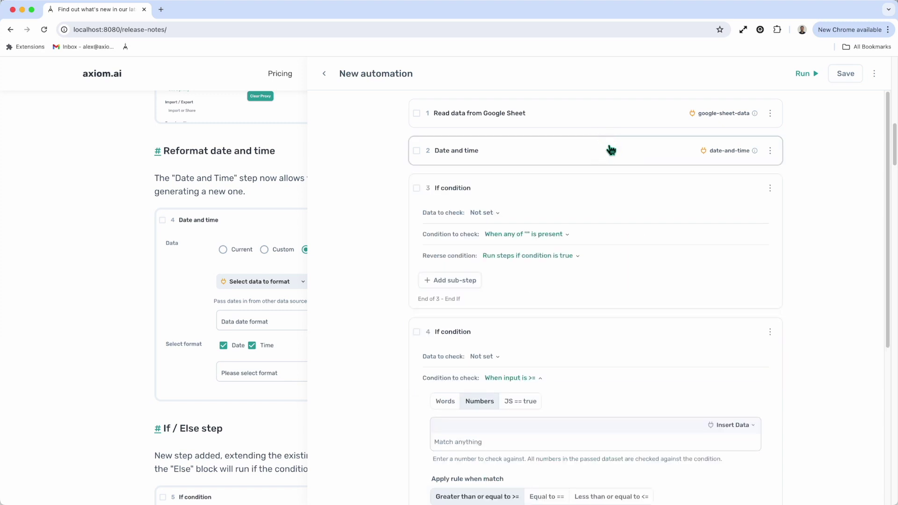
scroll(276, 225, down, 5)
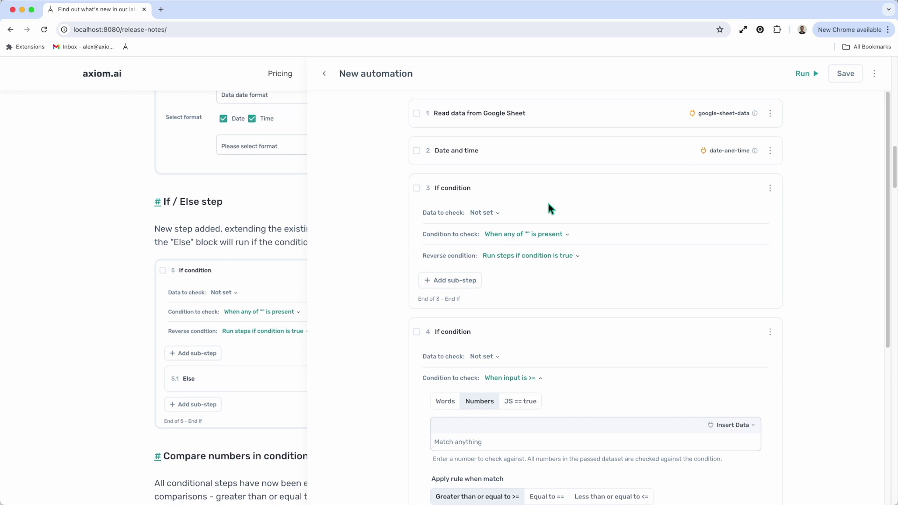
Switch step 4's condition to words, then collapse the builder at 'Compare numbers in conditions'
scroll(552, 304, down, 4)
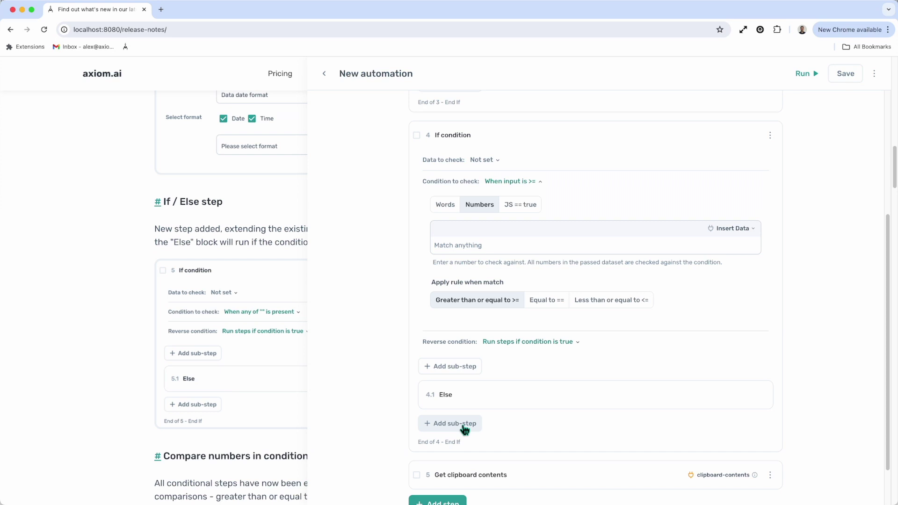
click(444, 210)
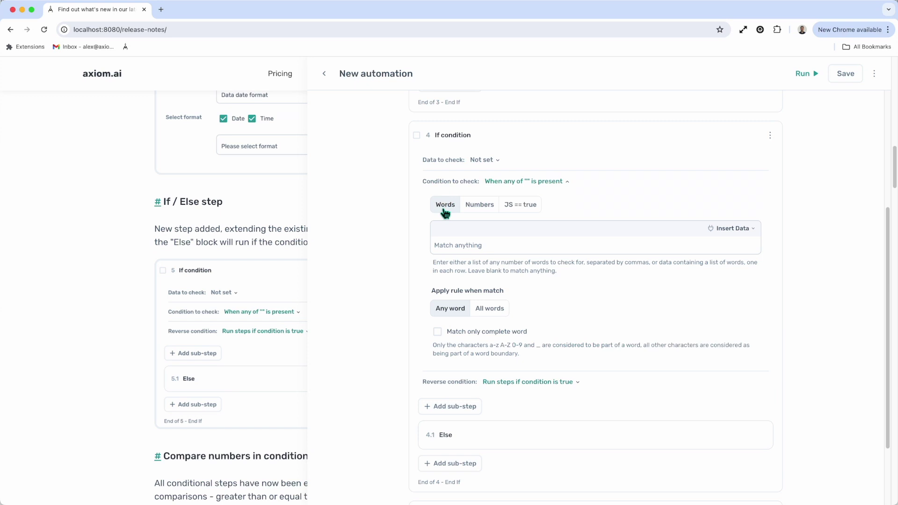
scroll(237, 297, down, 3)
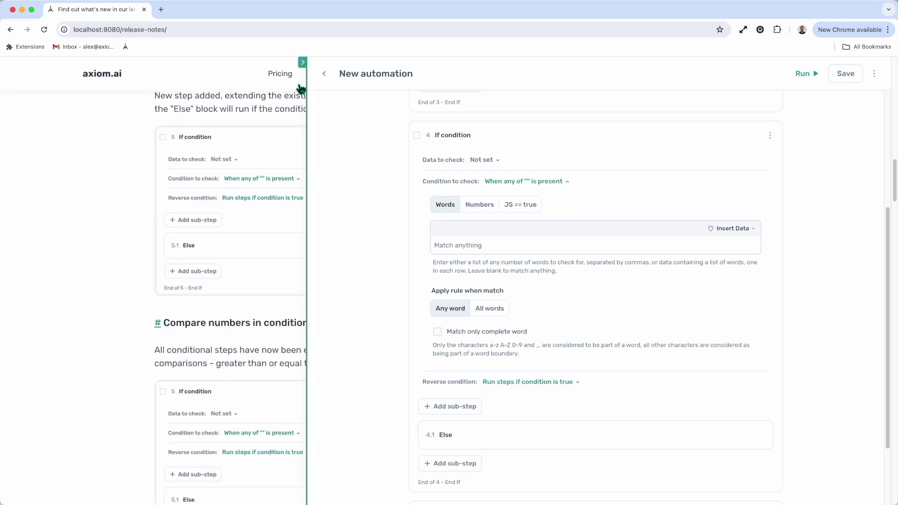
click(302, 64)
scroll(273, 285, down, 3)
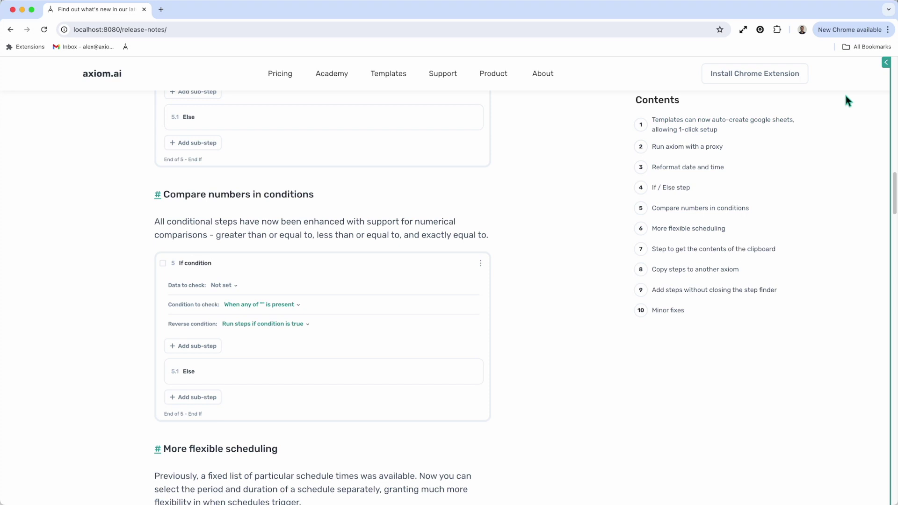
Make step 4's If condition a numeric 'input is >=' check, then collapse the builder
click(887, 64)
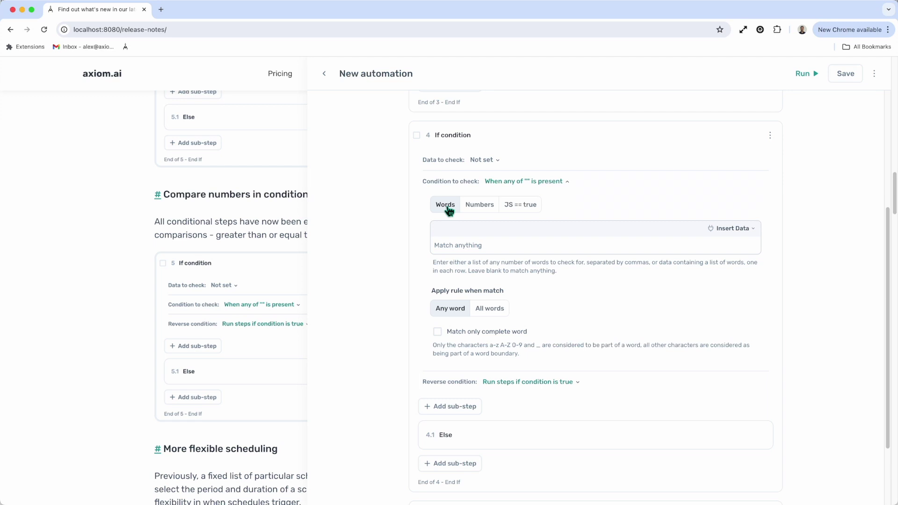
click(478, 208)
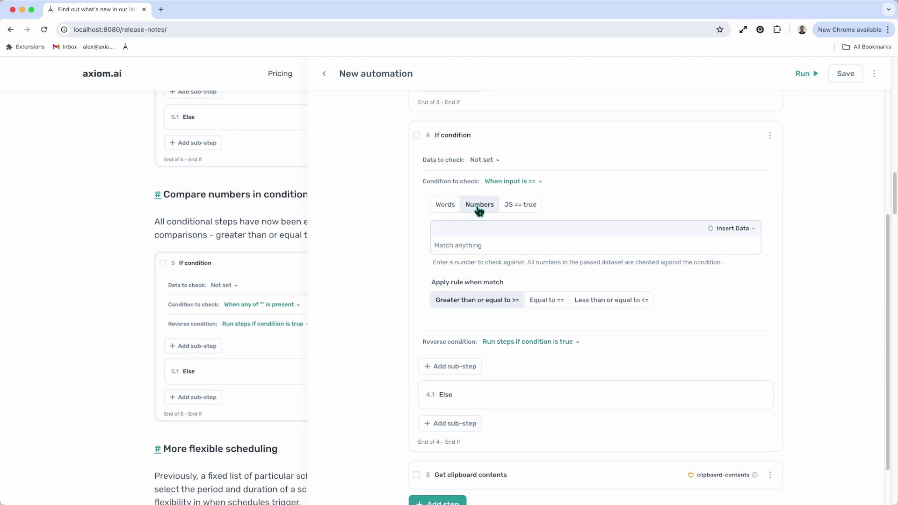
click(307, 60)
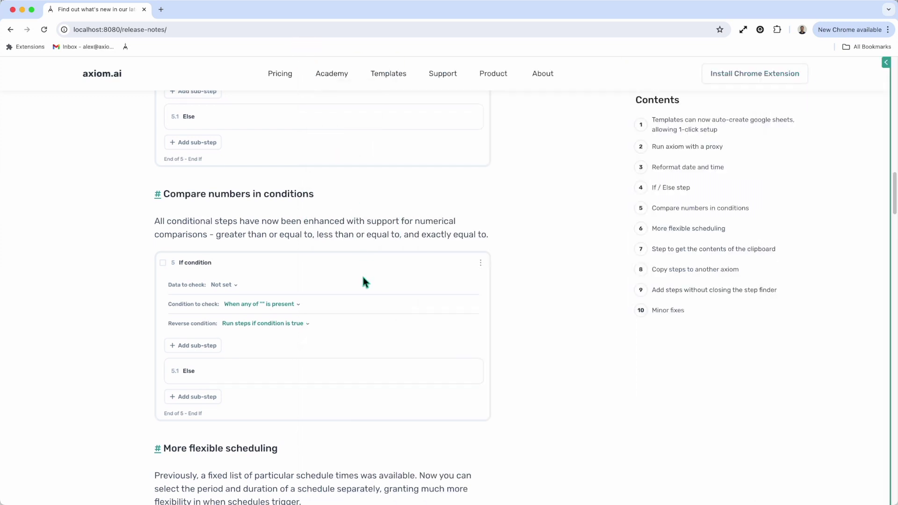
Scroll the release notes to 'More flexible scheduling' and bring the automation builder back
scroll(363, 279, down, 3)
scroll(364, 280, down, 4)
scroll(364, 283, up, 3)
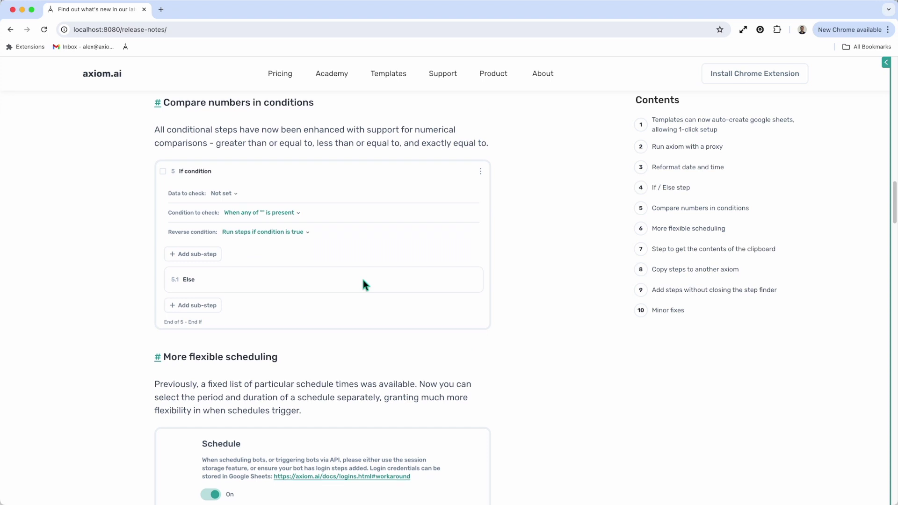
scroll(364, 281, down, 5)
click(885, 62)
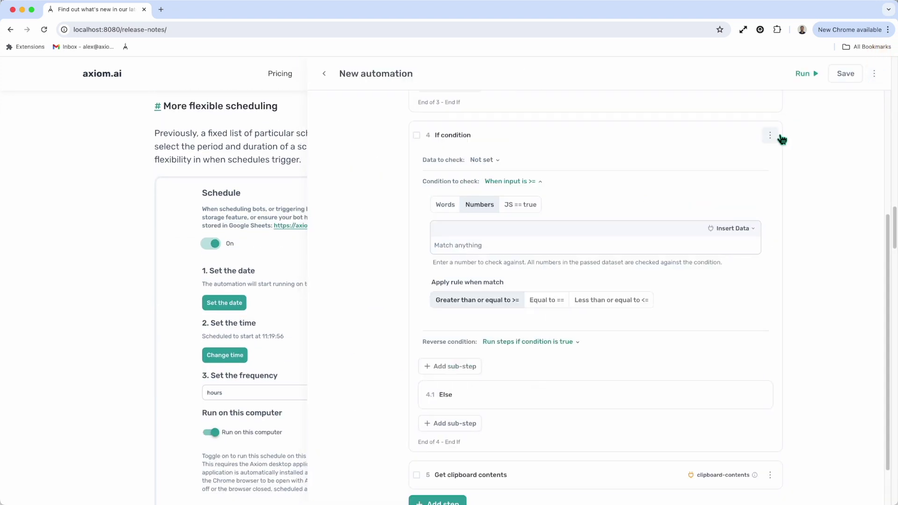
Set the automation's schedule to repeat every 3 weeks
click(874, 73)
click(828, 185)
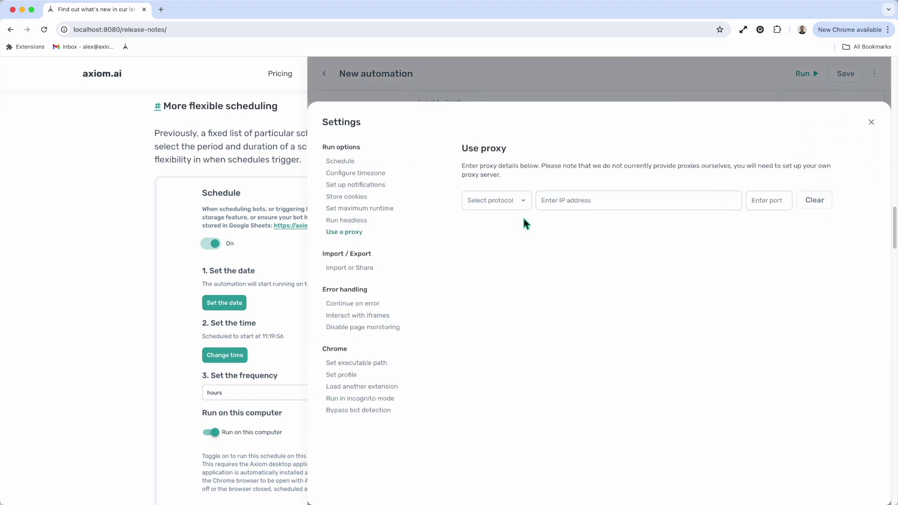
click(345, 161)
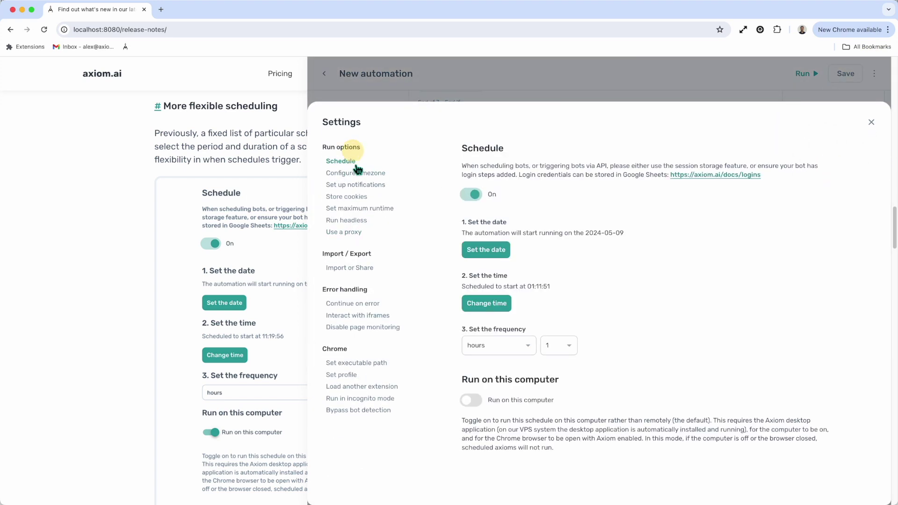
click(522, 353)
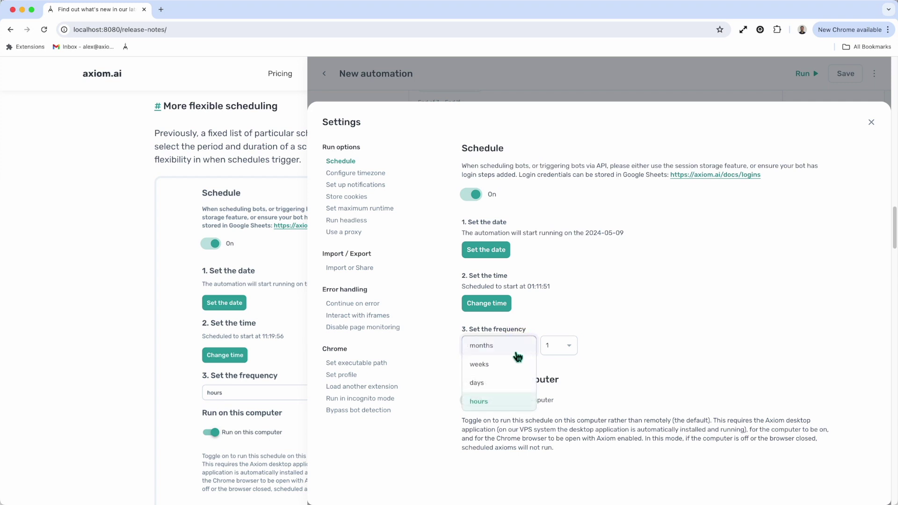
click(498, 365)
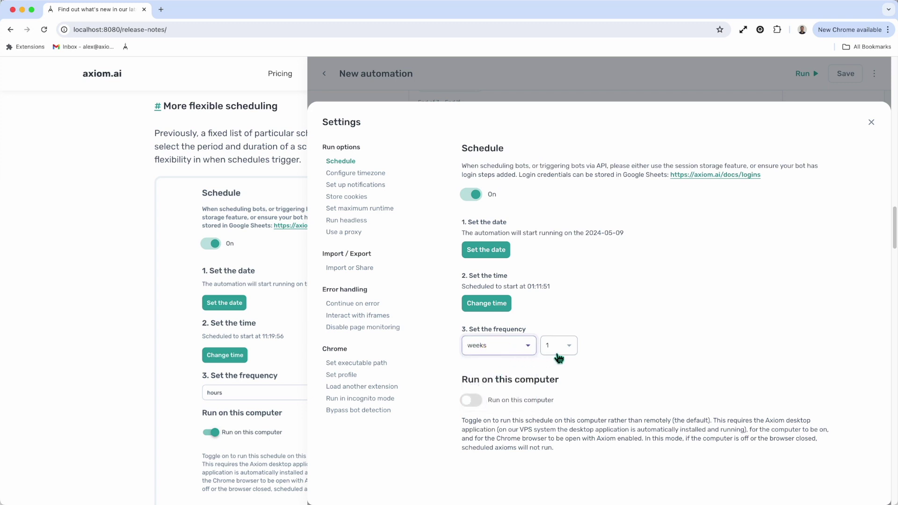
click(566, 353)
click(567, 386)
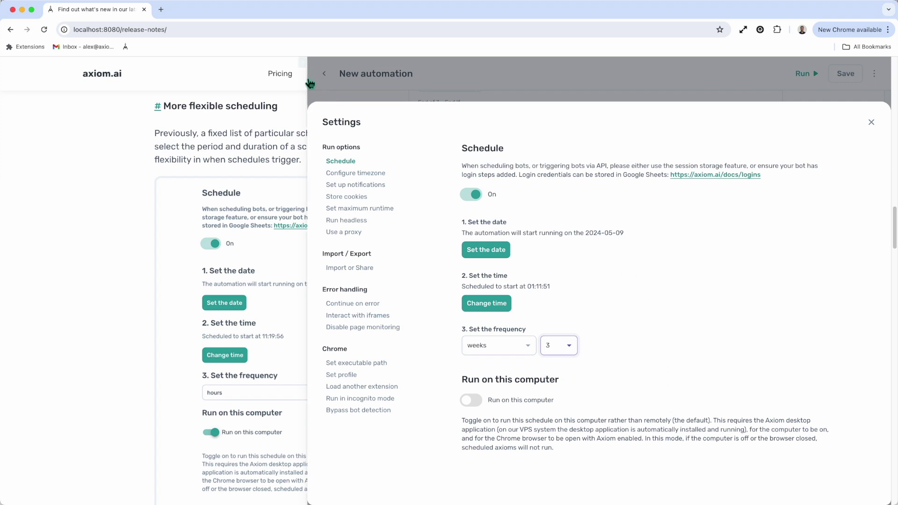
Collapse the builder and scroll the release notes to the clipboard step section
mouse_move(303, 112)
click(302, 63)
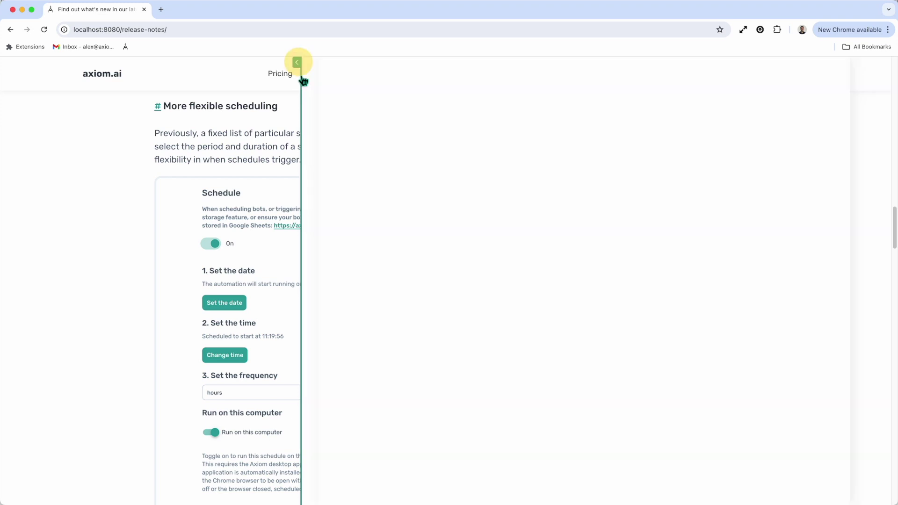
scroll(278, 330, down, 4)
Reopen the builder, close the Settings and collapse step 4's If condition
scroll(281, 355, down, 6)
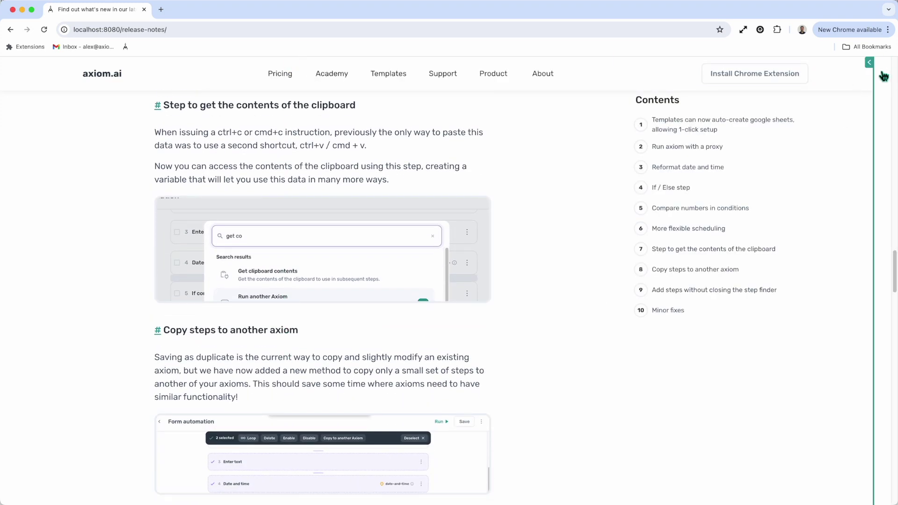
click(885, 63)
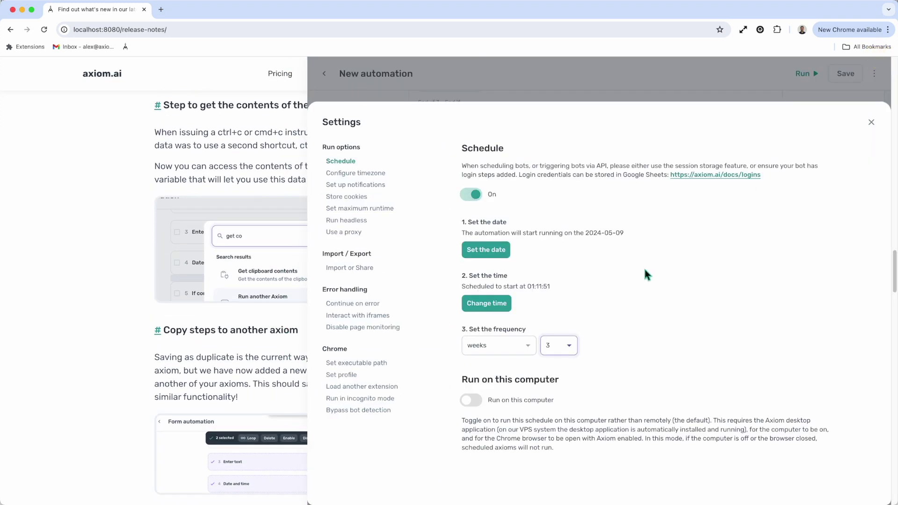
click(871, 122)
click(583, 136)
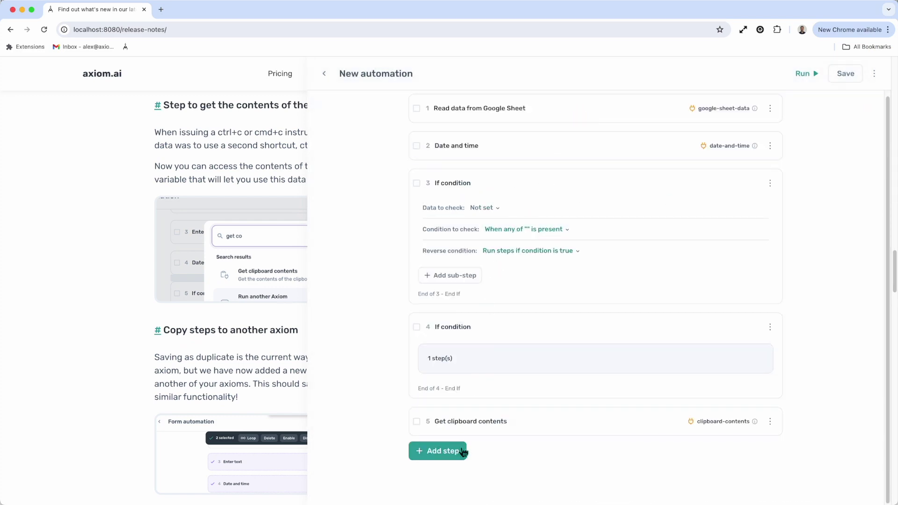
Search the step finder for 'get' and add a Get clipboard contents step as step 5
click(434, 449)
click(375, 413)
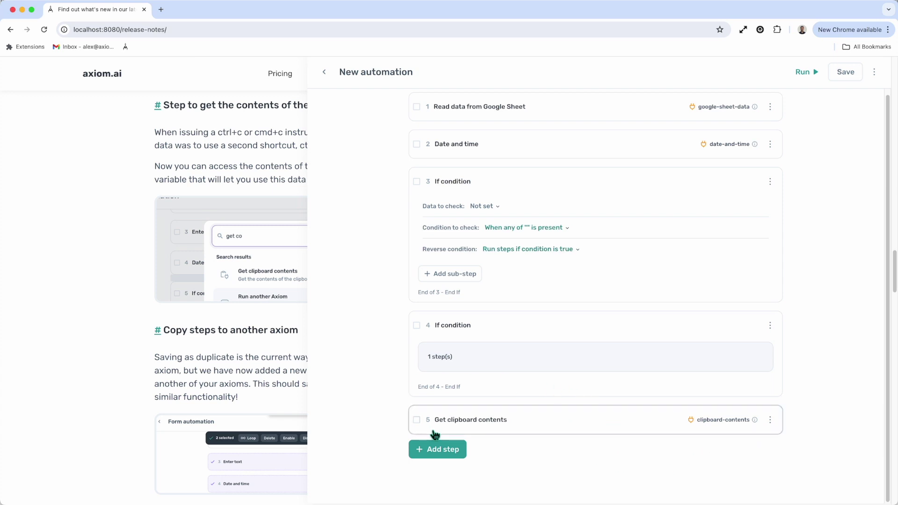
click(435, 450)
text(clc)
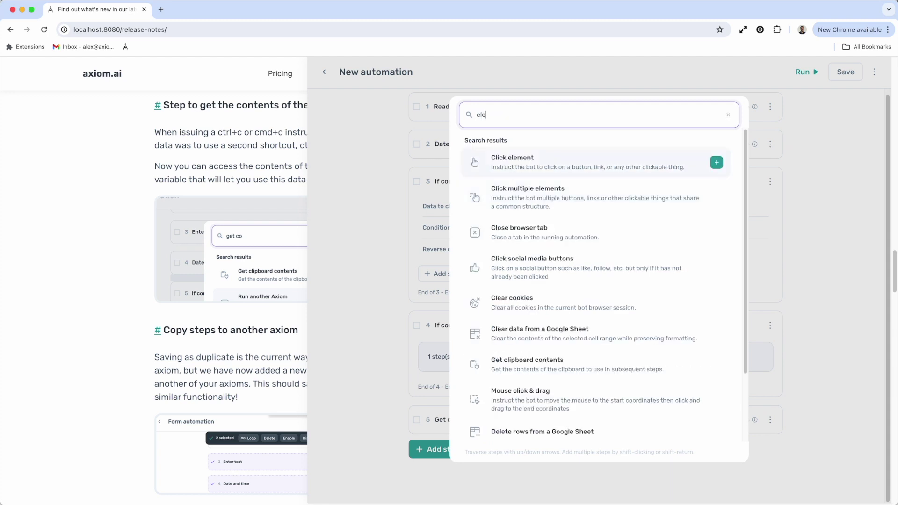
key(super+a)
text(get)
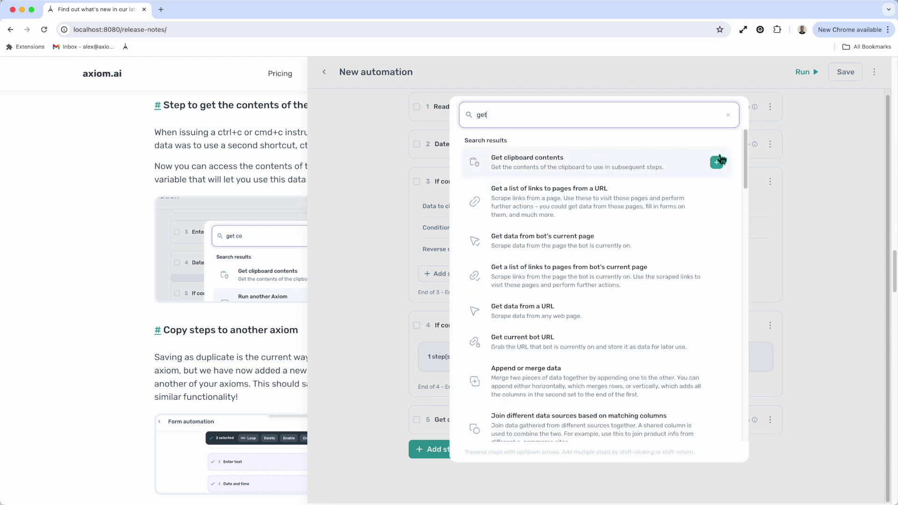
click(822, 163)
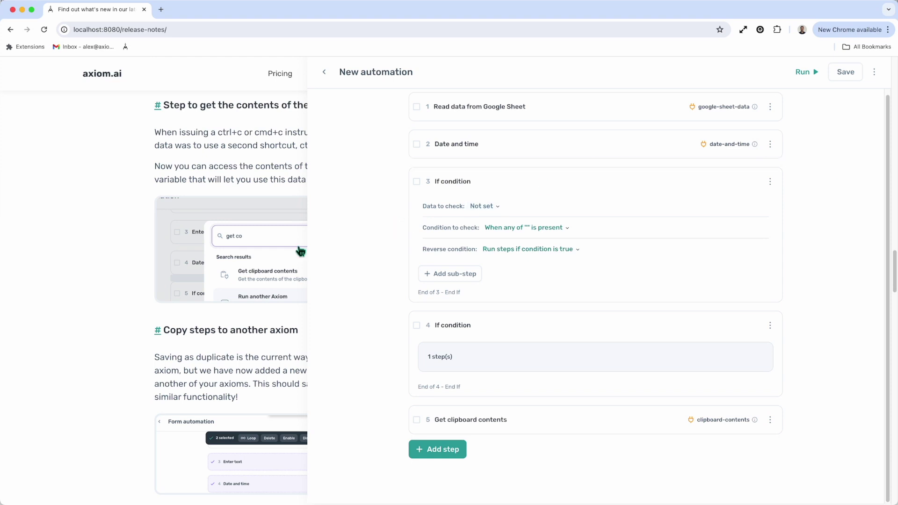
scroll(299, 321, down, 3)
scroll(306, 345, down, 4)
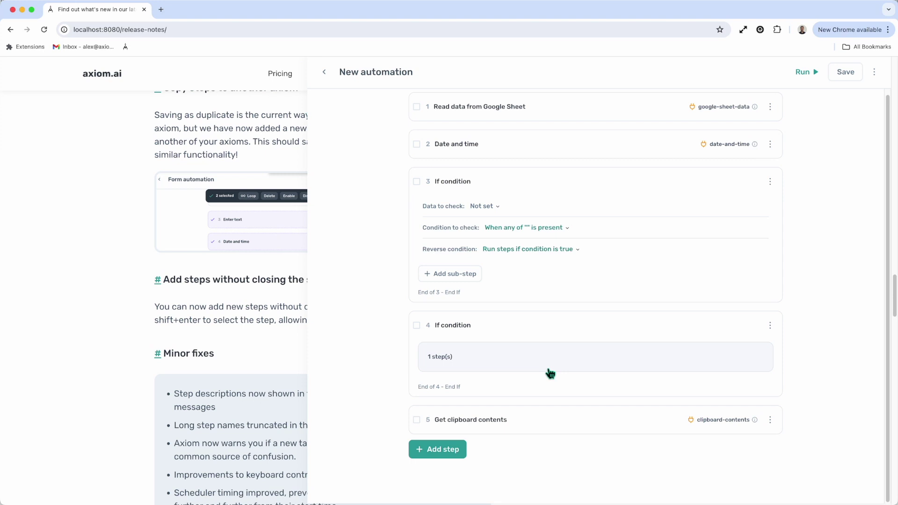
Add a Click element step from the Scrape category of the step finder
click(439, 460)
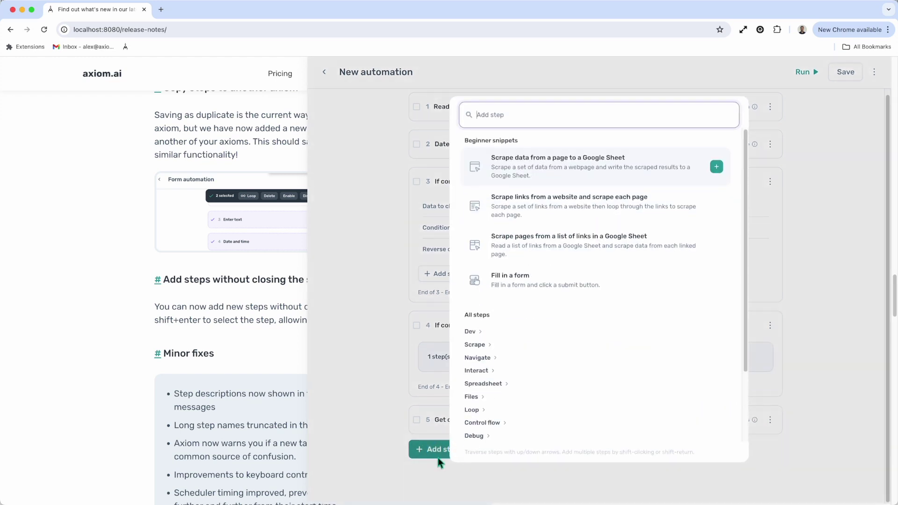
click(476, 345)
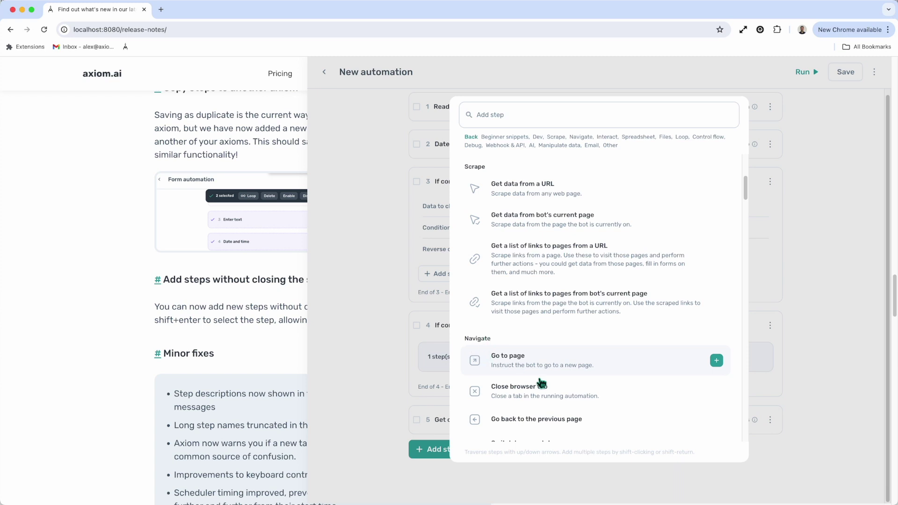
scroll(542, 383, down, 5)
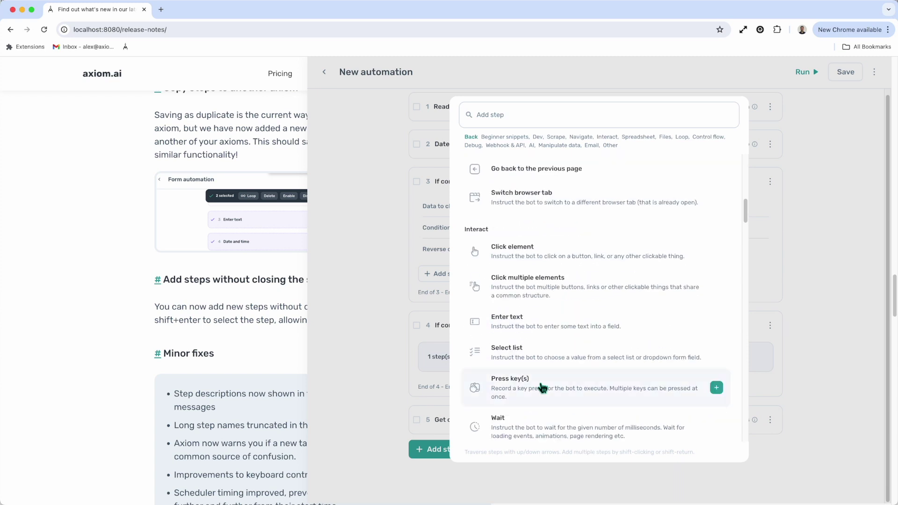
scroll(542, 388, down, 3)
scroll(542, 387, up, 2)
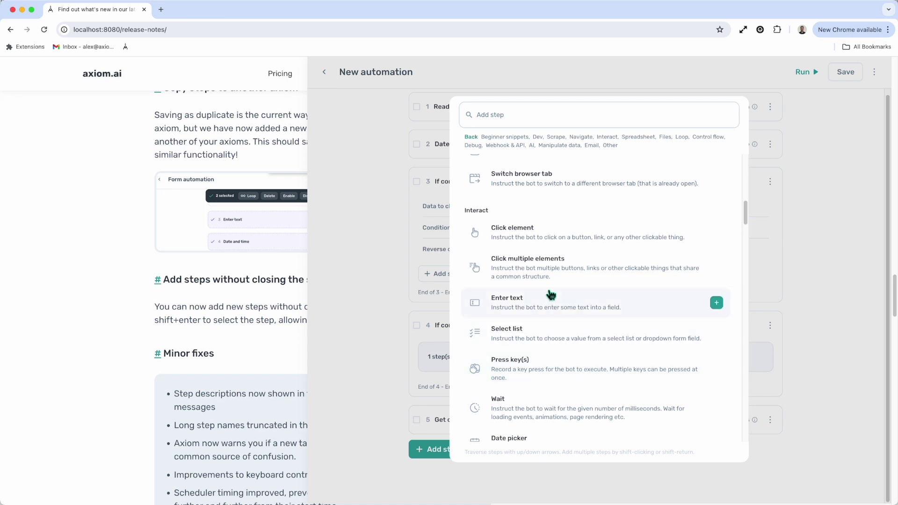
click(541, 233)
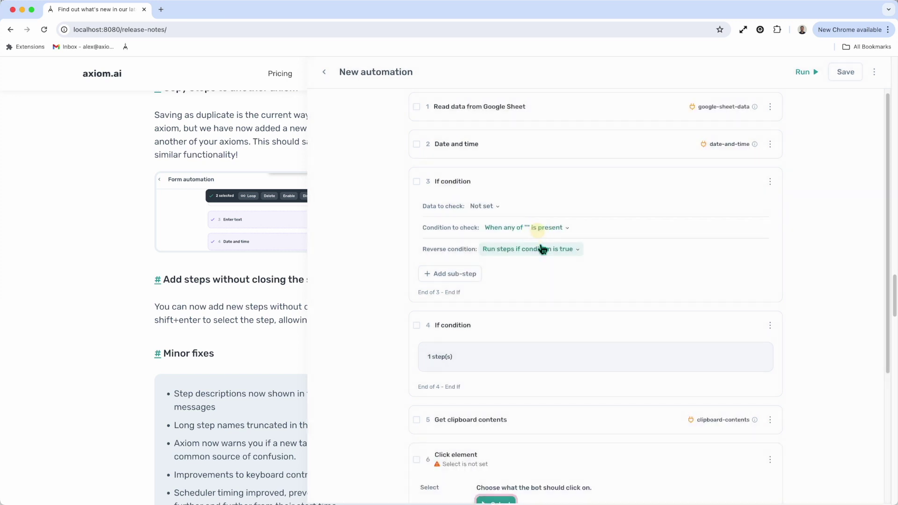
Open the step finder between steps 5 and 6 and browse its step list
click(499, 439)
scroll(517, 386, down, 3)
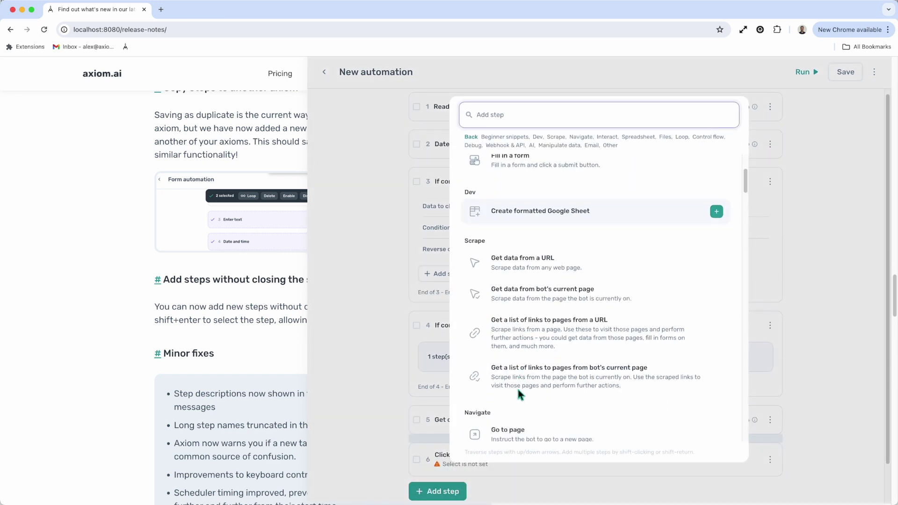
scroll(517, 386, up, 3)
scroll(517, 387, down, 3)
scroll(518, 395, down, 4)
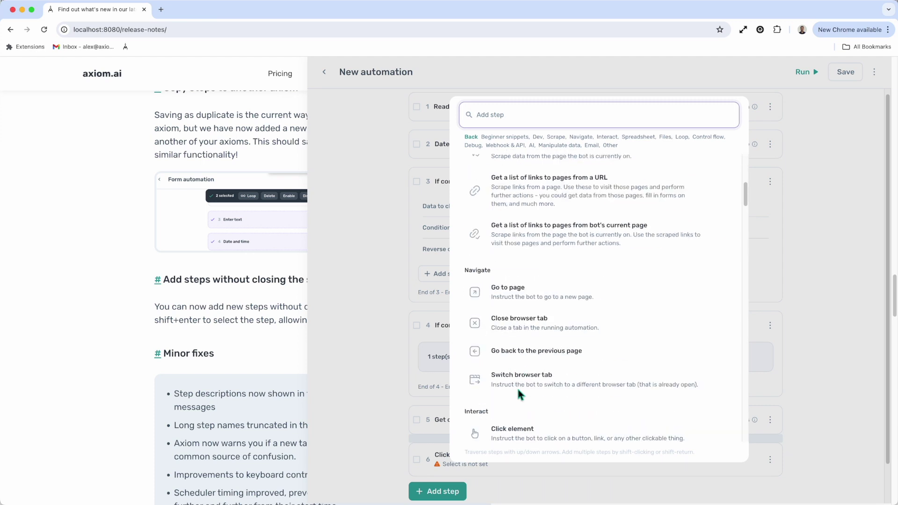
Insert a Go to page step as step 6, then show the Dev steps between steps 6 and 7
click(523, 249)
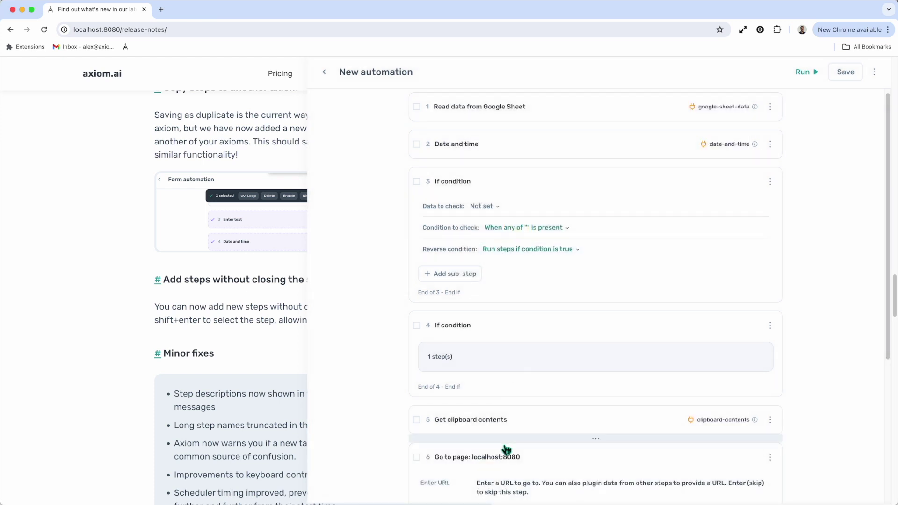
scroll(504, 448, down, 5)
click(525, 397)
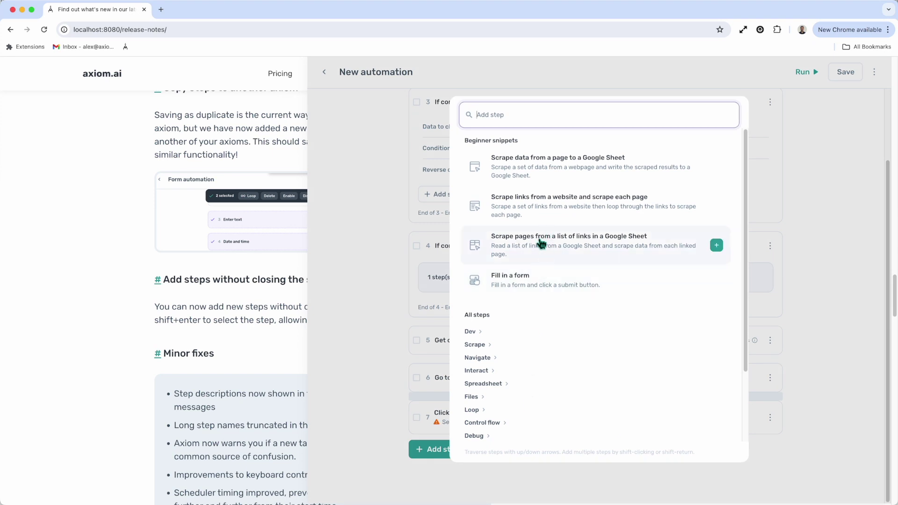
click(489, 337)
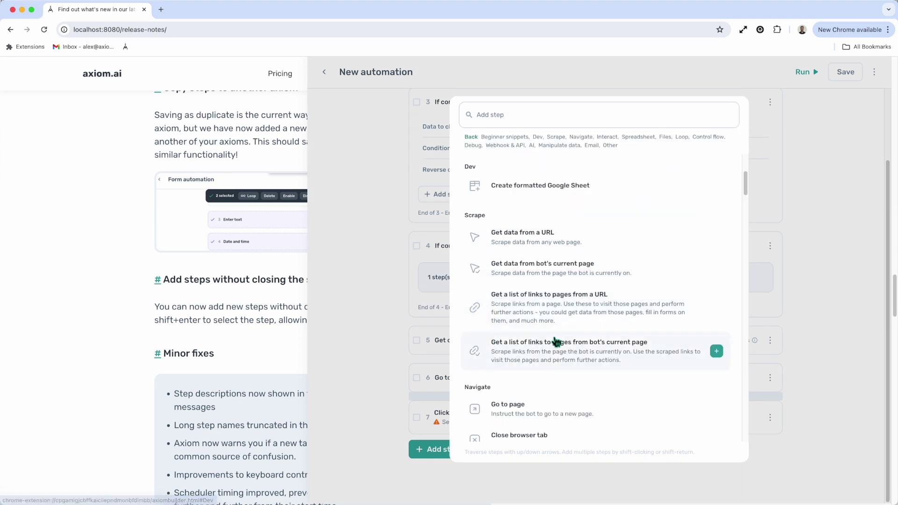
scroll(551, 304, down, 2)
Add two Go to page and Close browser tab pairs, then a Click multiple elements step
shift+click(520, 325)
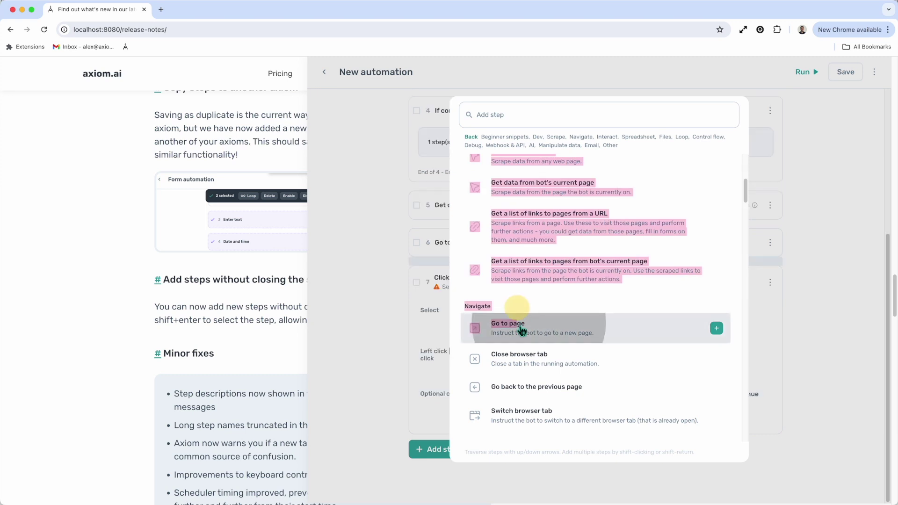
shift+click(518, 361)
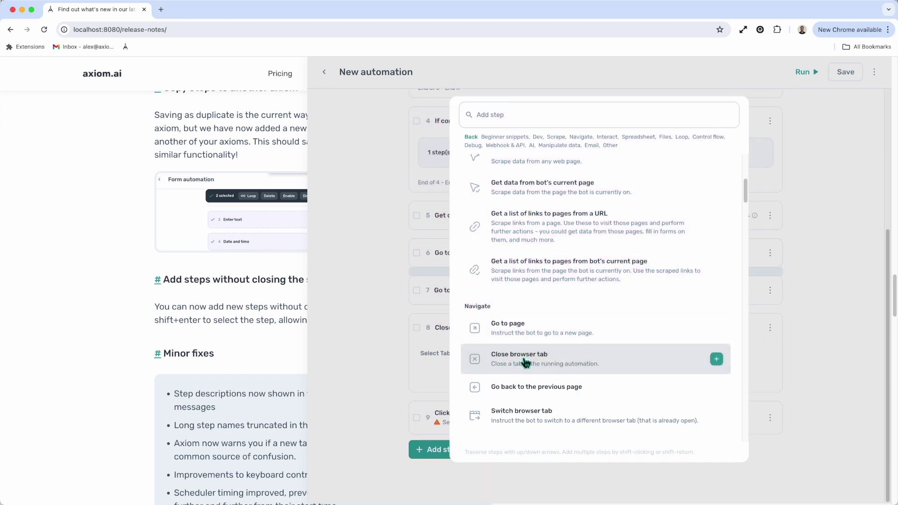
shift+click(595, 332)
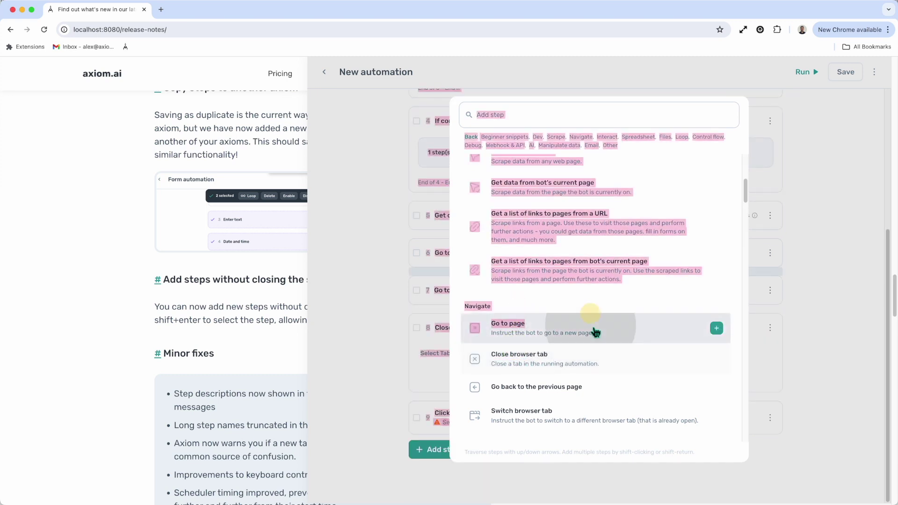
shift+click(587, 356)
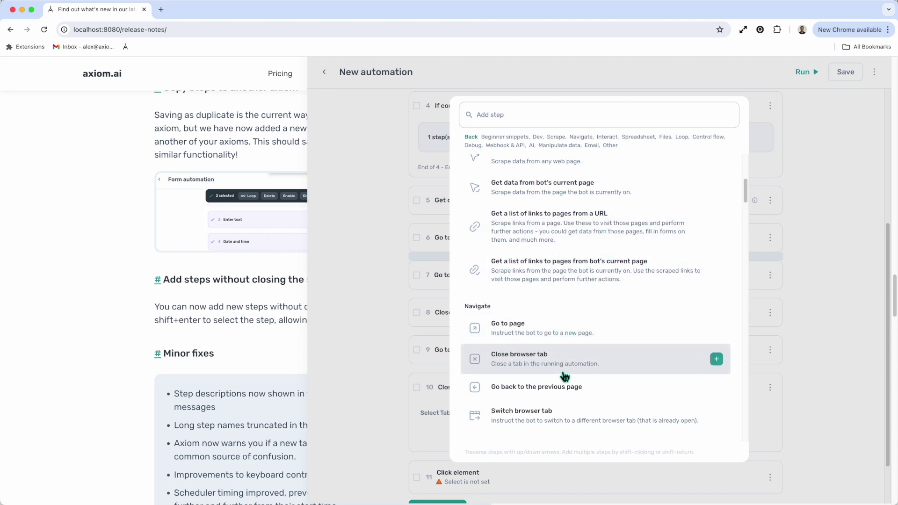
scroll(567, 359, down, 3)
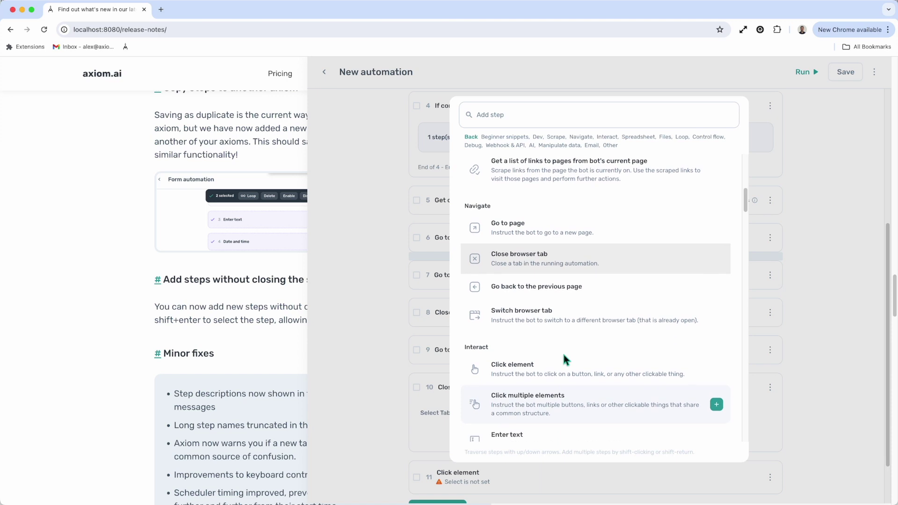
scroll(567, 359, up, 1)
scroll(568, 360, down, 2)
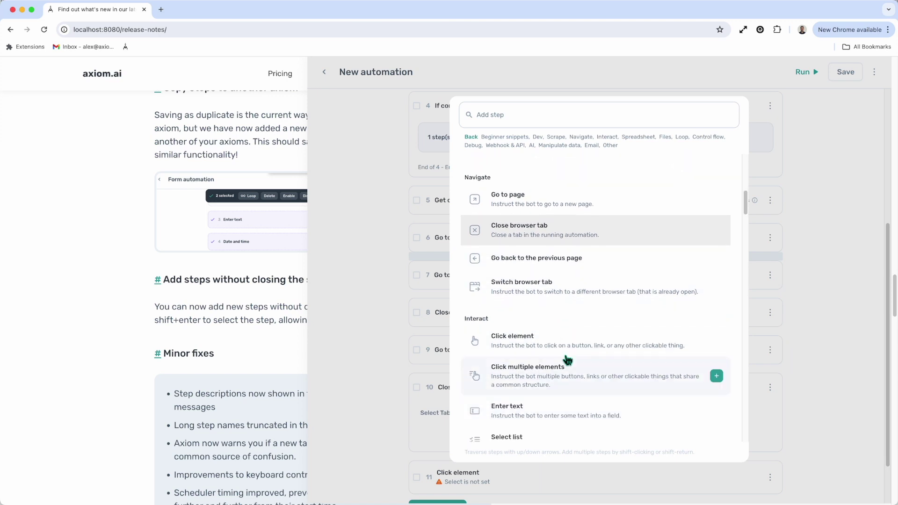
click(567, 359)
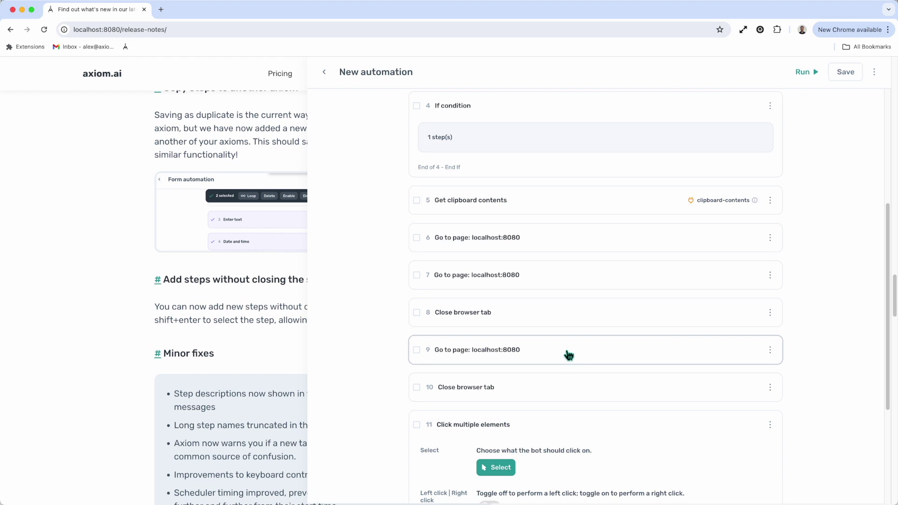
Insert Press key(s), Wait and Date picker steps after step 8, then collapse the builder
click(566, 330)
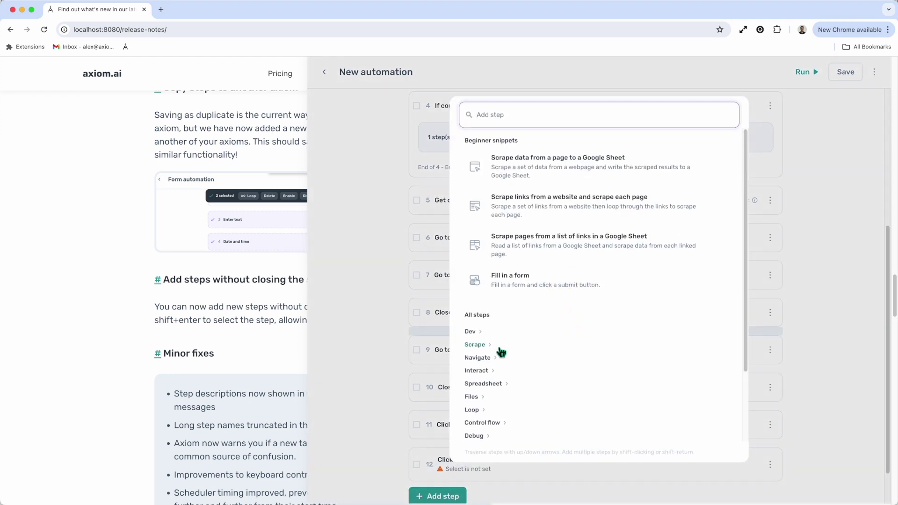
click(483, 371)
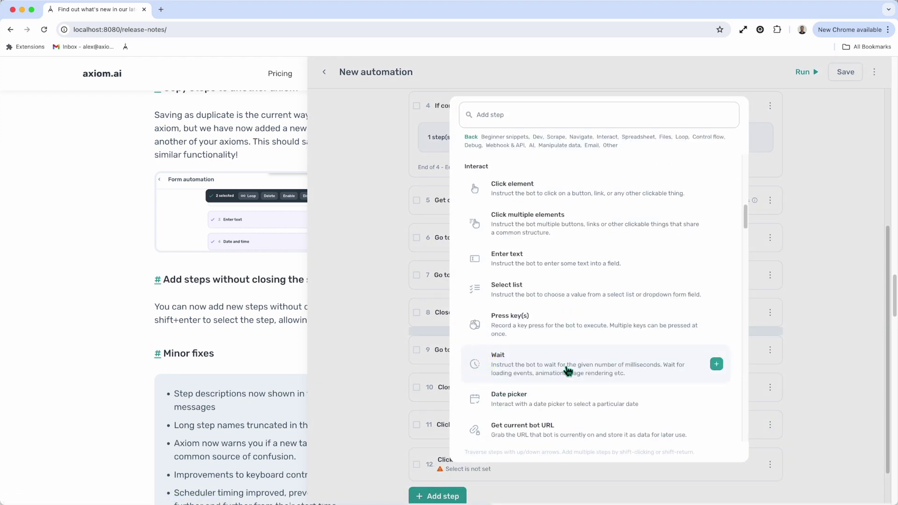
key(Up)
key(Up)
key(Up)
key(Down)
key(Down)
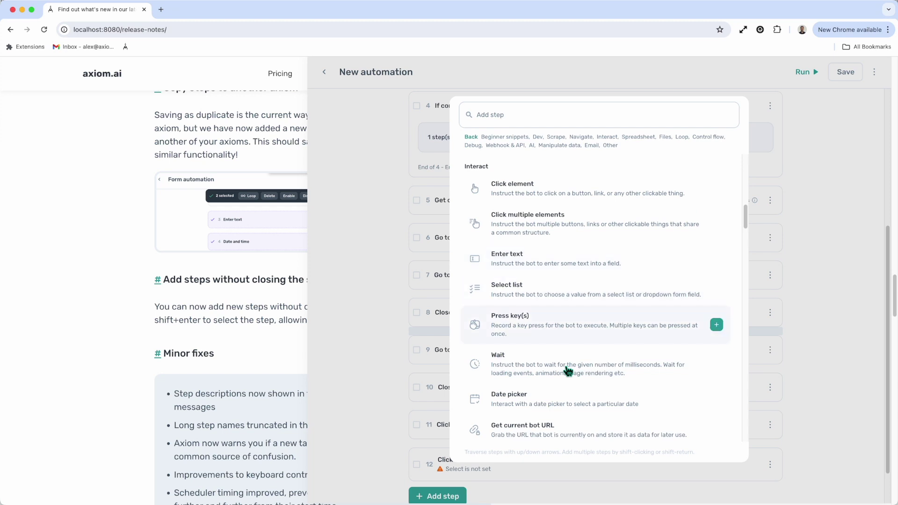
key(shift+Return)
key(Down)
key(shift+Return)
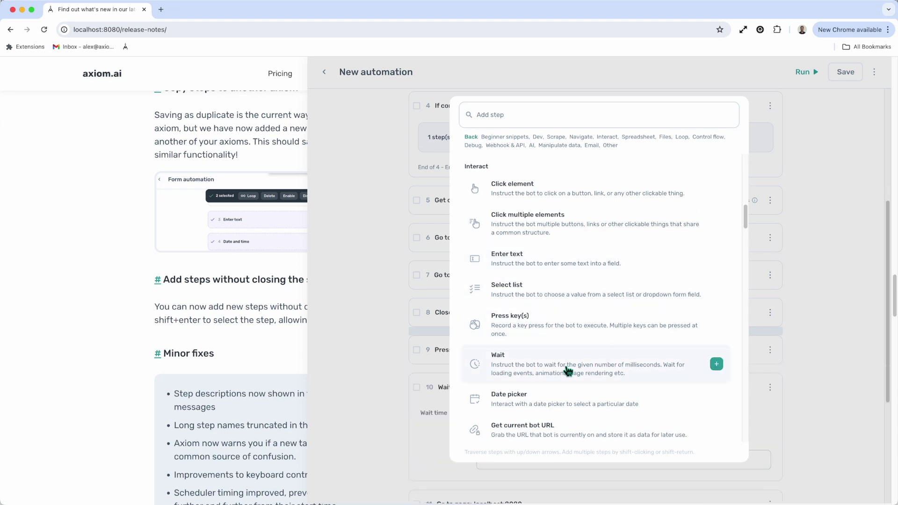
key(Down)
key(shift+Return)
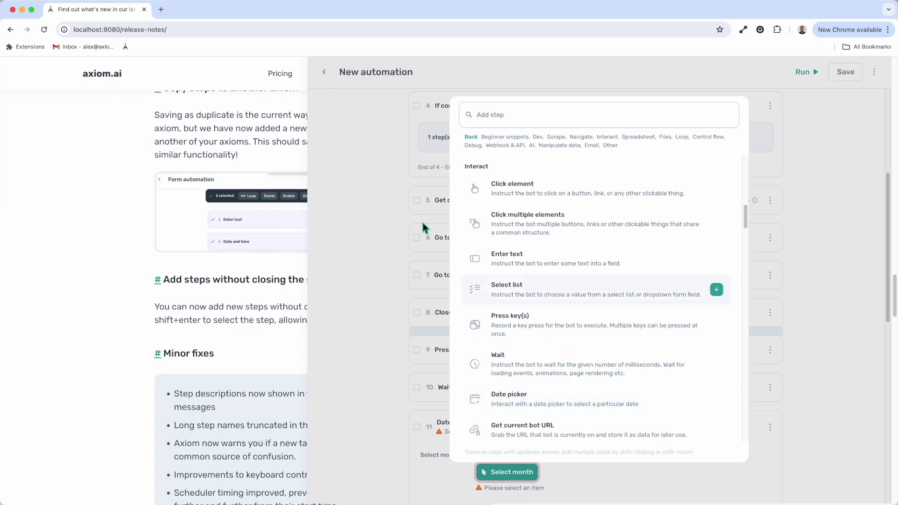
mouse_move(303, 66)
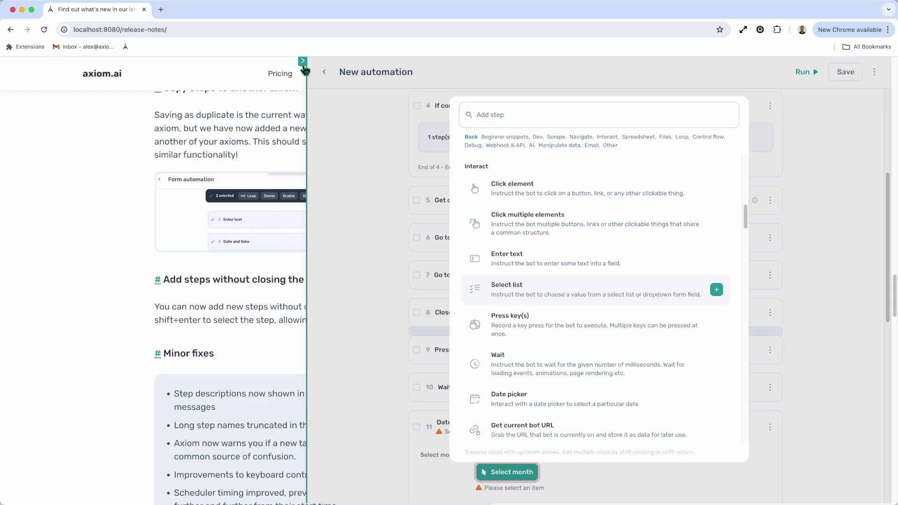
click(302, 64)
Scroll the release notes down toward Minor fixes, then back up to the Copy steps sections
scroll(336, 309, down, 5)
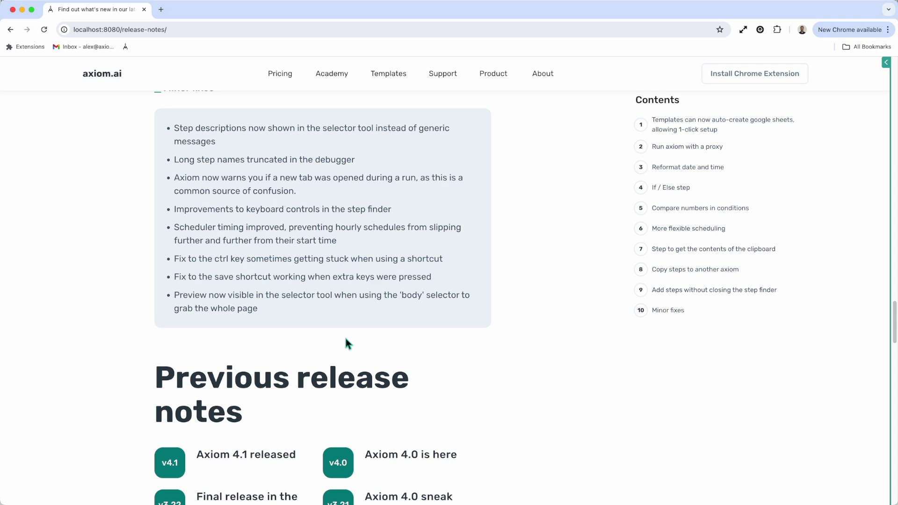
scroll(391, 346, up, 5)
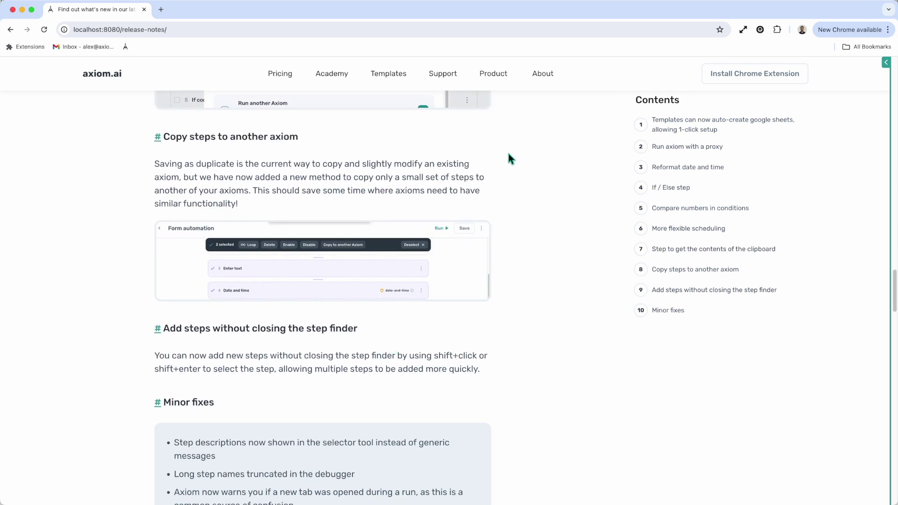
Show the Product menu from the top navigation, listing AI, Steps, Roadmap, Release notes and Status
click(495, 76)
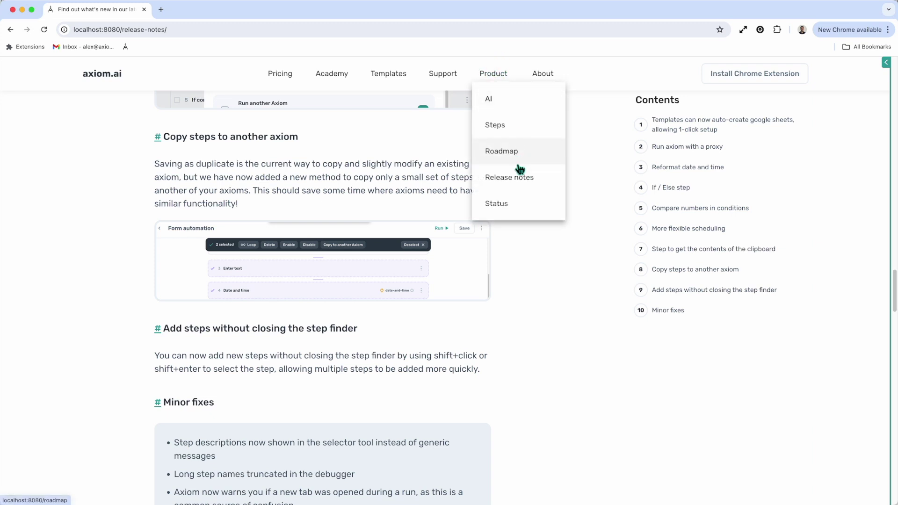